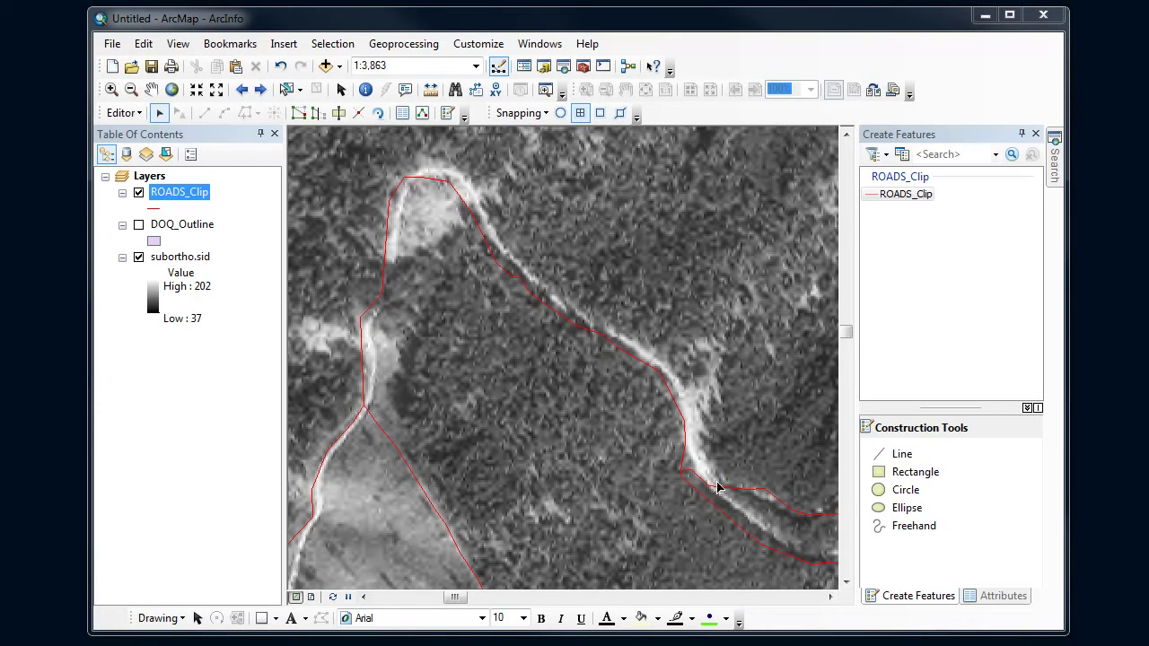
Step: Save the current edits made to the roads layer
click(137, 114)
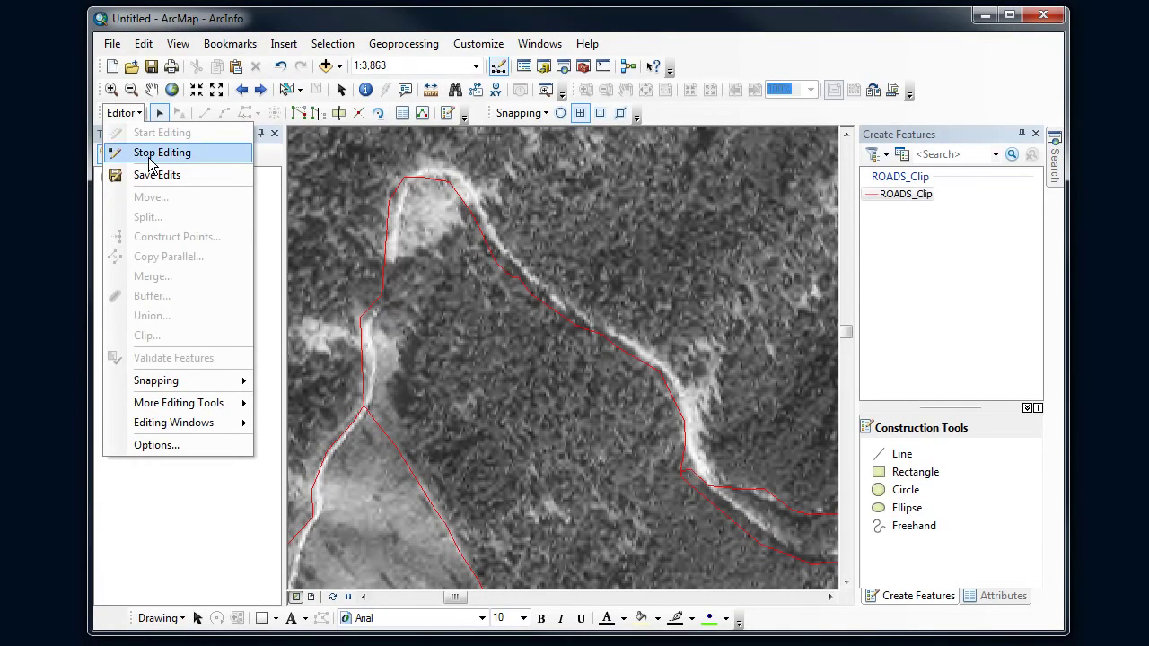
click(163, 177)
click(135, 115)
Step: Select the looping road in ROADS_Clip with the Edit tool and open its vertices for editing
click(162, 116)
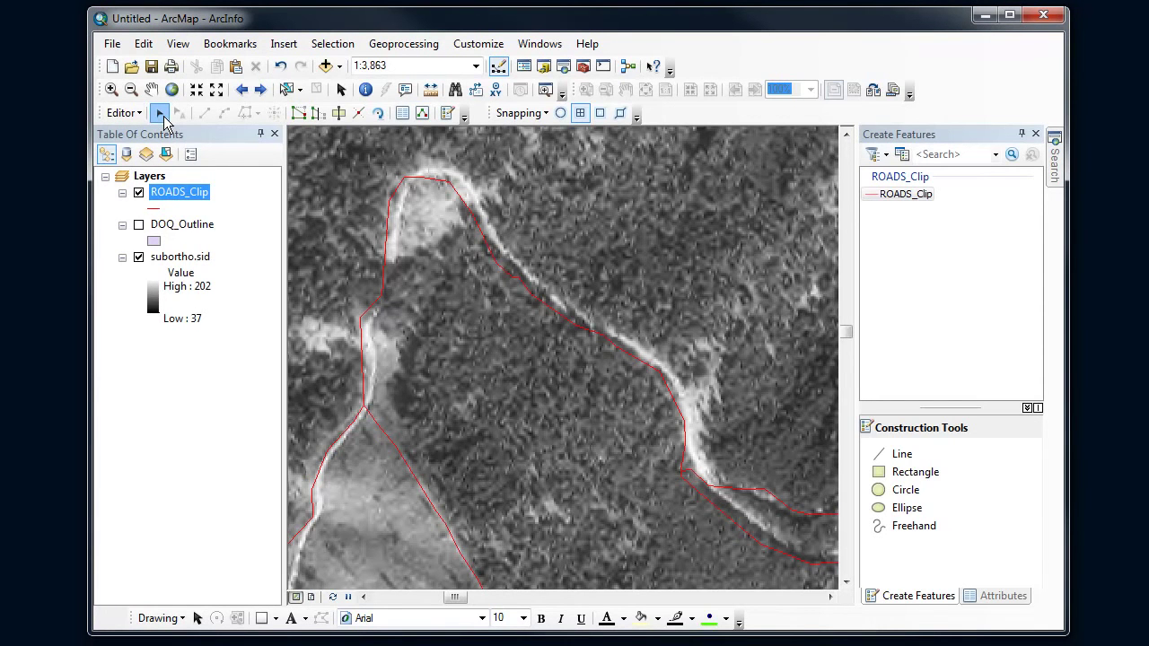
click(387, 237)
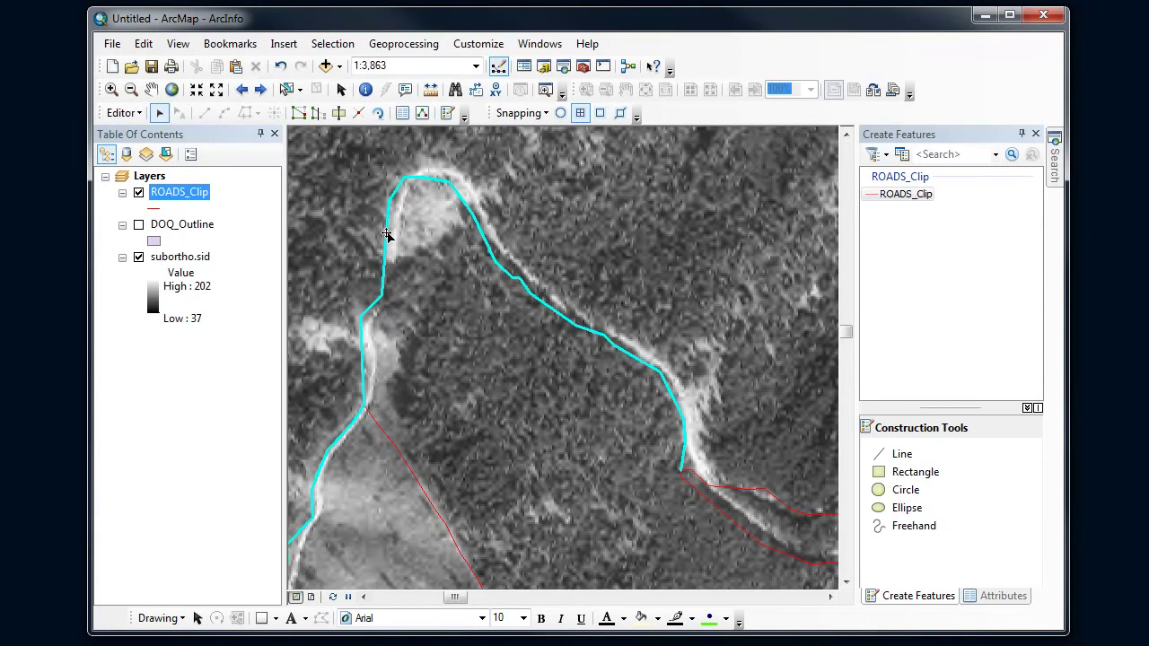
click(489, 260)
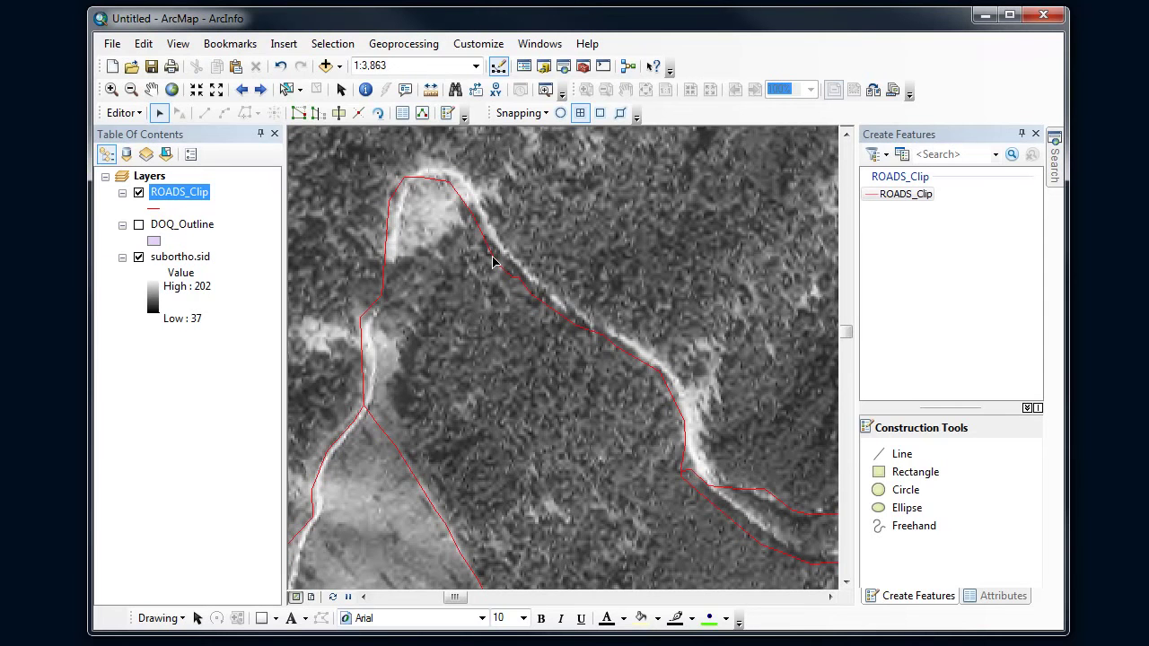
double_click(492, 262)
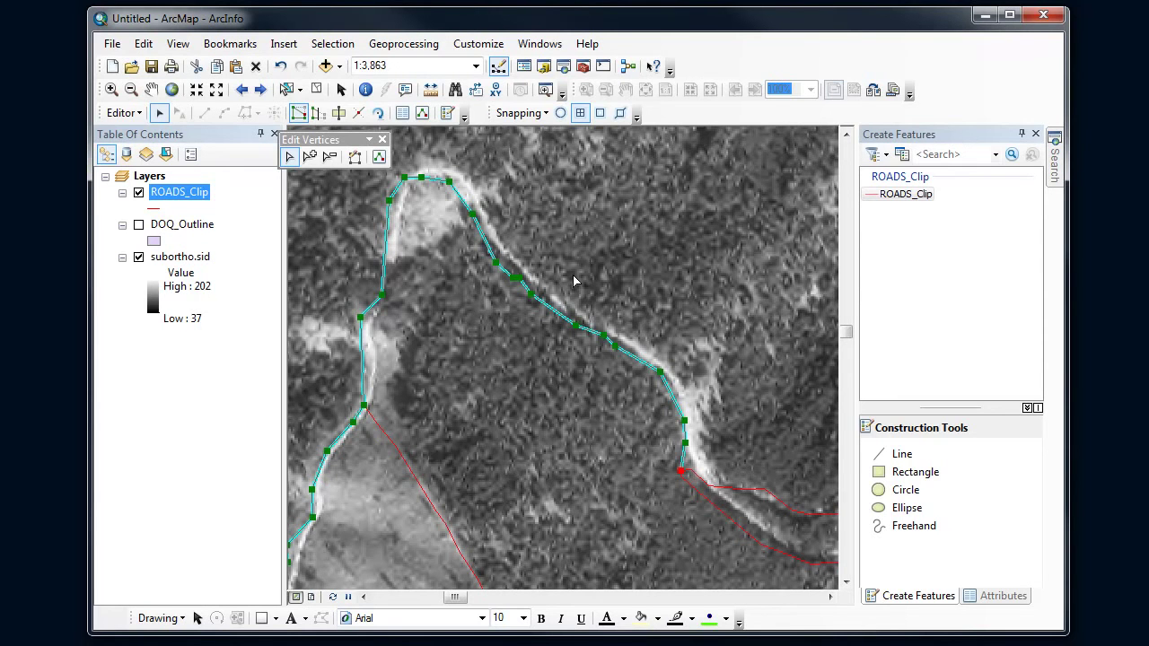
Step: Move the road's vertex at the western junction and the next vertex north of it onto the light road in the imagery
click(110, 90)
drag(331, 357, 412, 418)
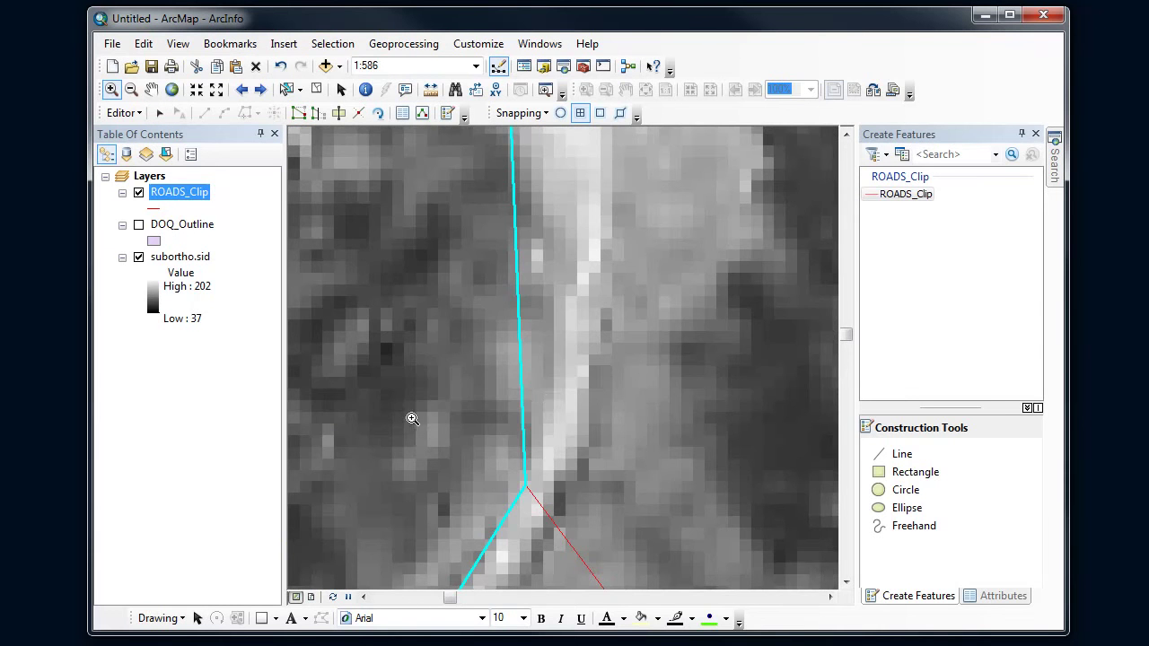
click(240, 89)
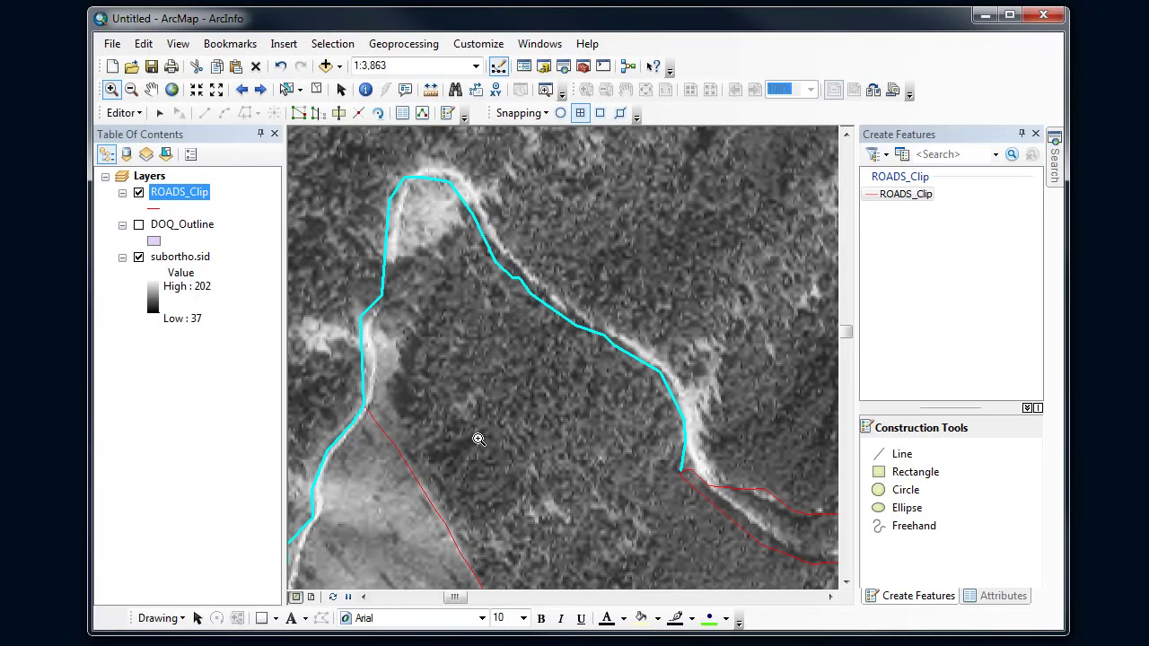
drag(315, 294, 472, 438)
click(159, 114)
double_click(467, 439)
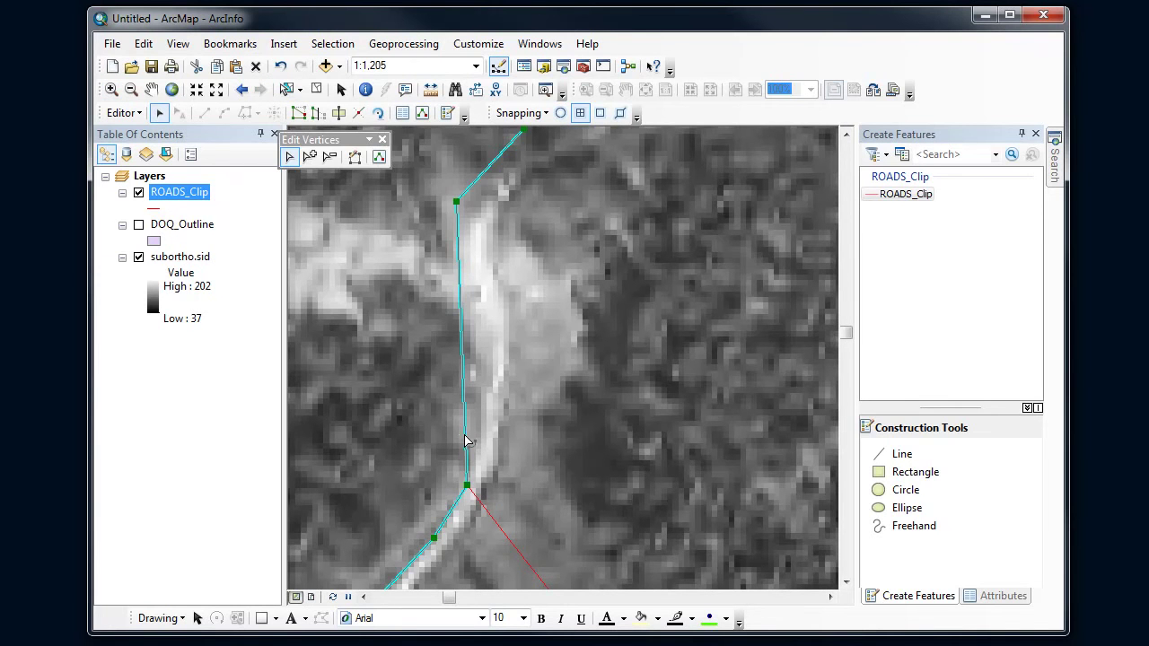
drag(467, 484, 481, 472)
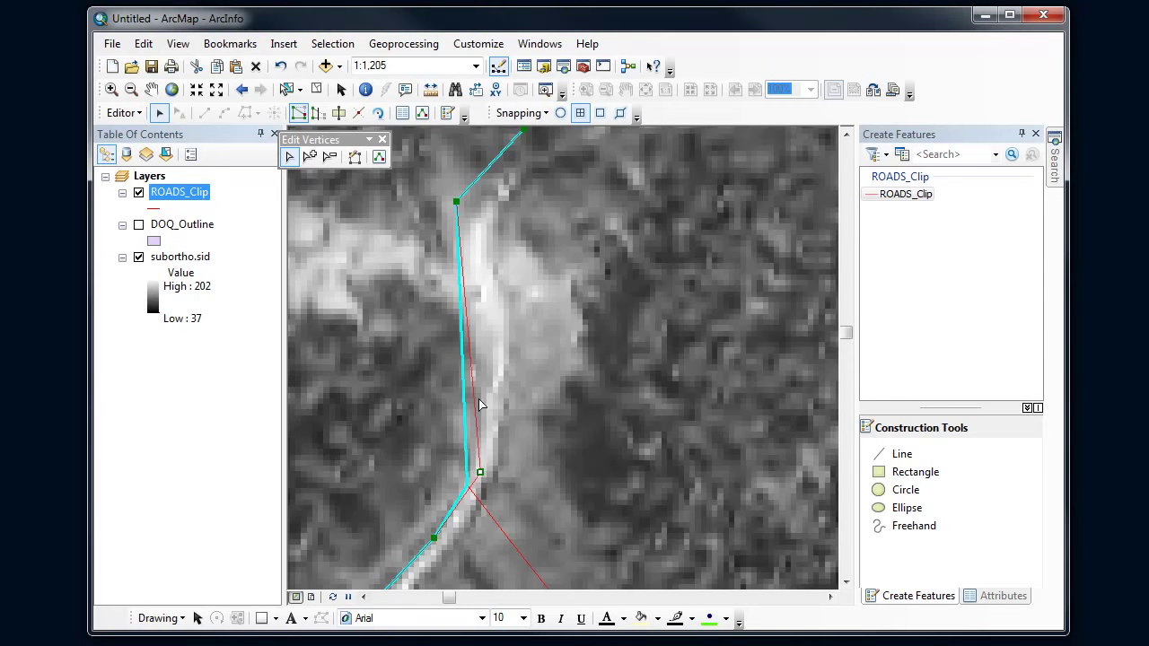
drag(457, 199, 479, 224)
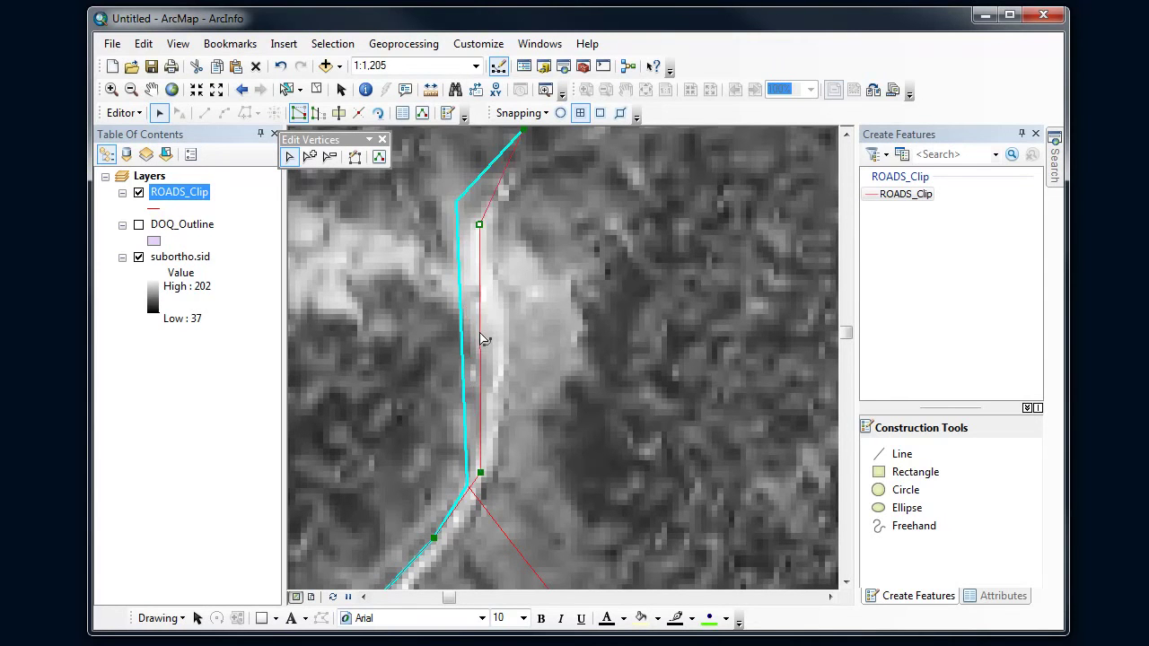
Step: Insert two vertices in the segment north of the junction and move them onto the curving road in the imagery
right_click(482, 339)
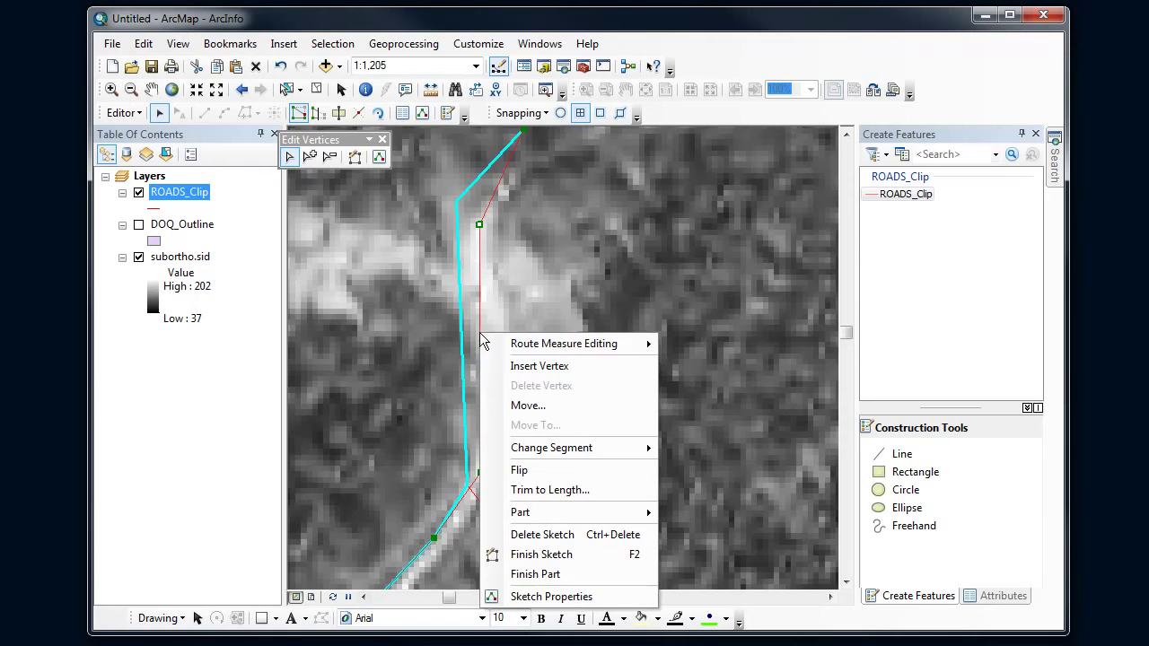
click(514, 369)
drag(481, 332, 499, 329)
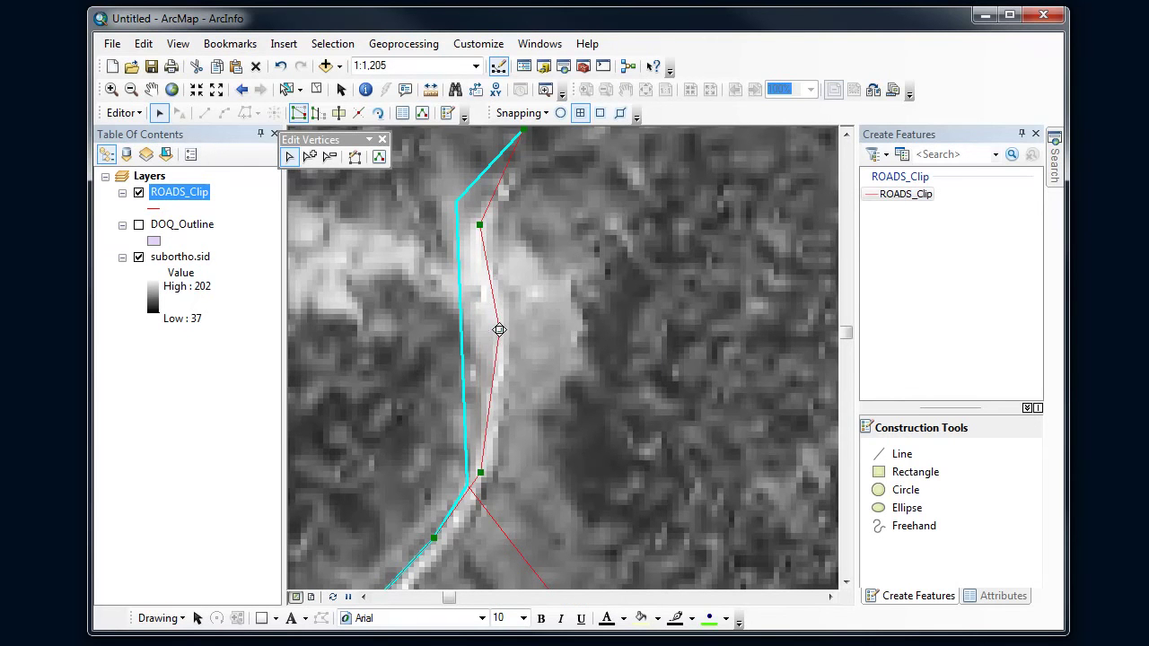
right_click(491, 402)
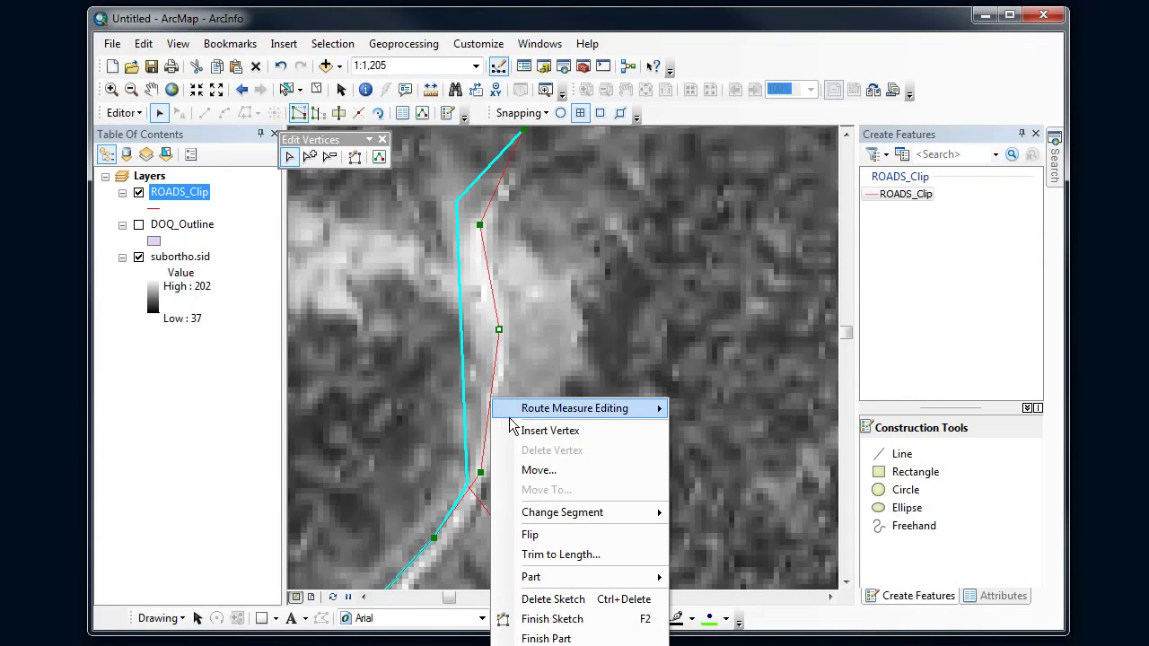
click(514, 429)
drag(492, 404, 488, 402)
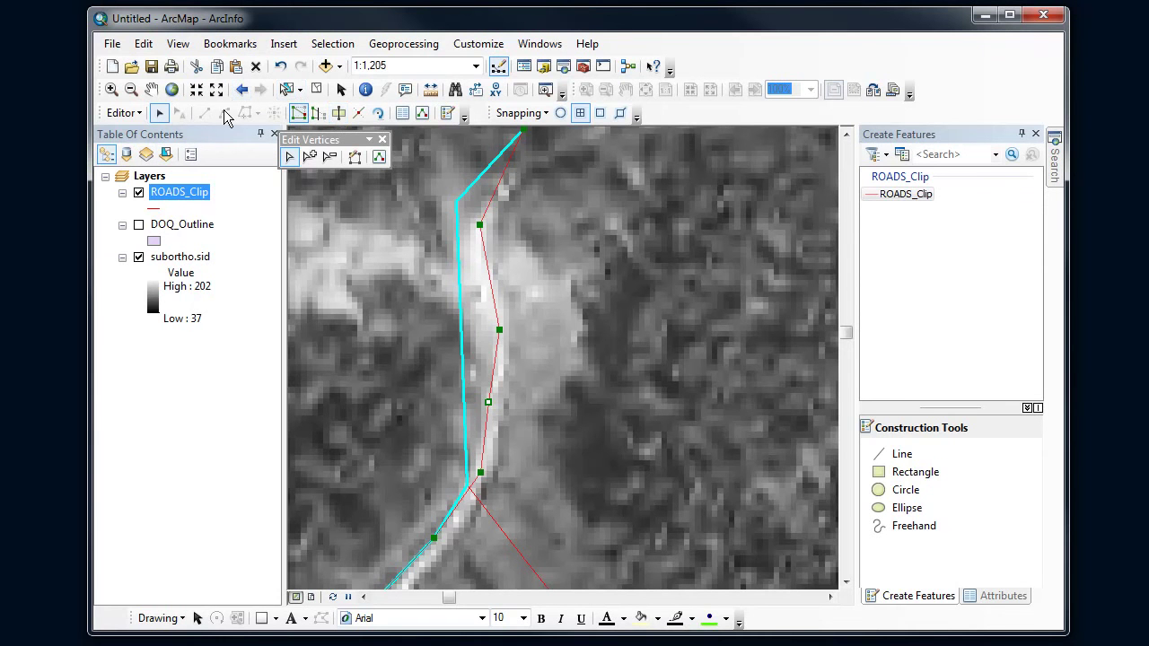
Step: Reopen the road's vertices farther north and shift the vertex below the loop slightly southeast
click(151, 89)
drag(602, 180, 505, 383)
drag(547, 234, 574, 295)
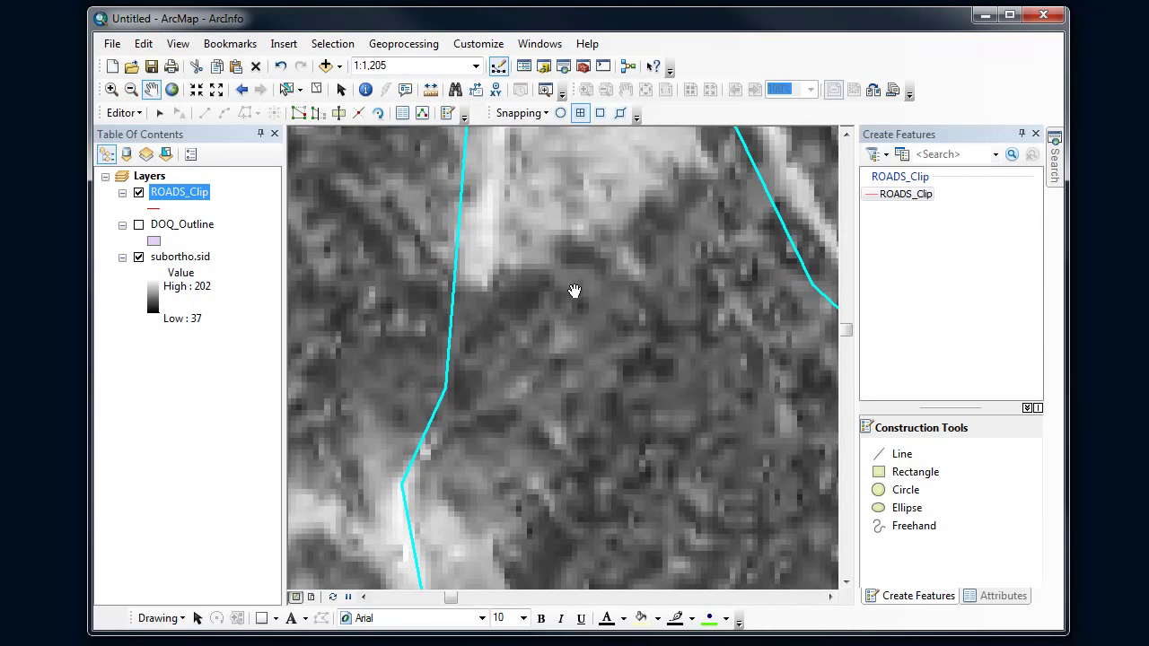
click(159, 114)
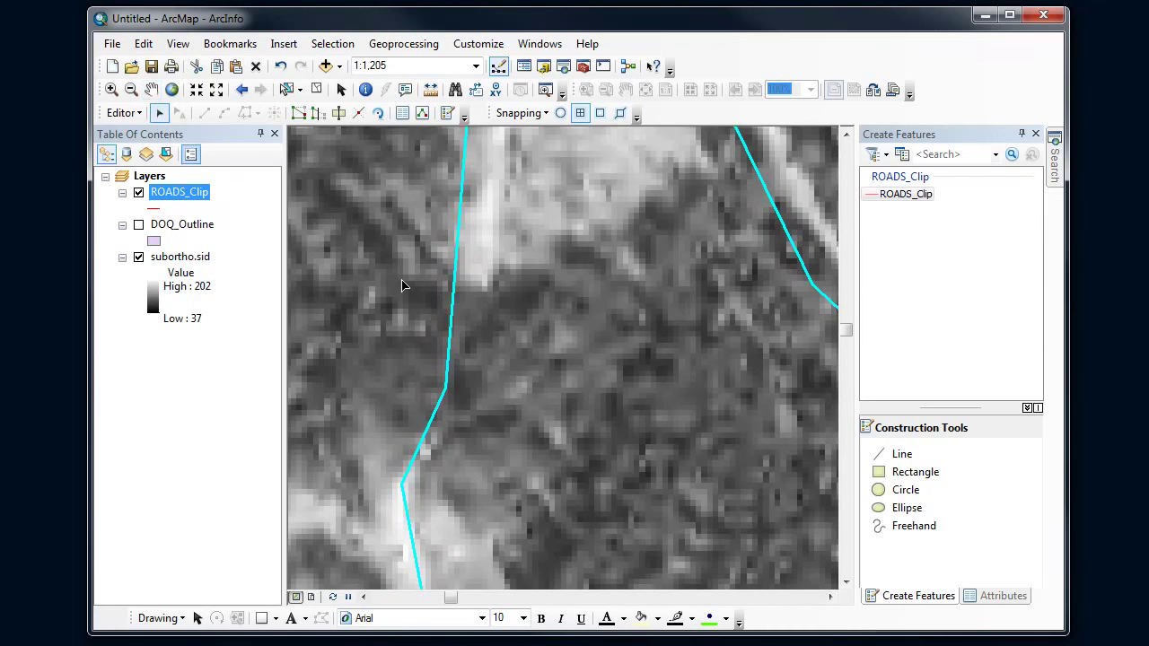
double_click(454, 281)
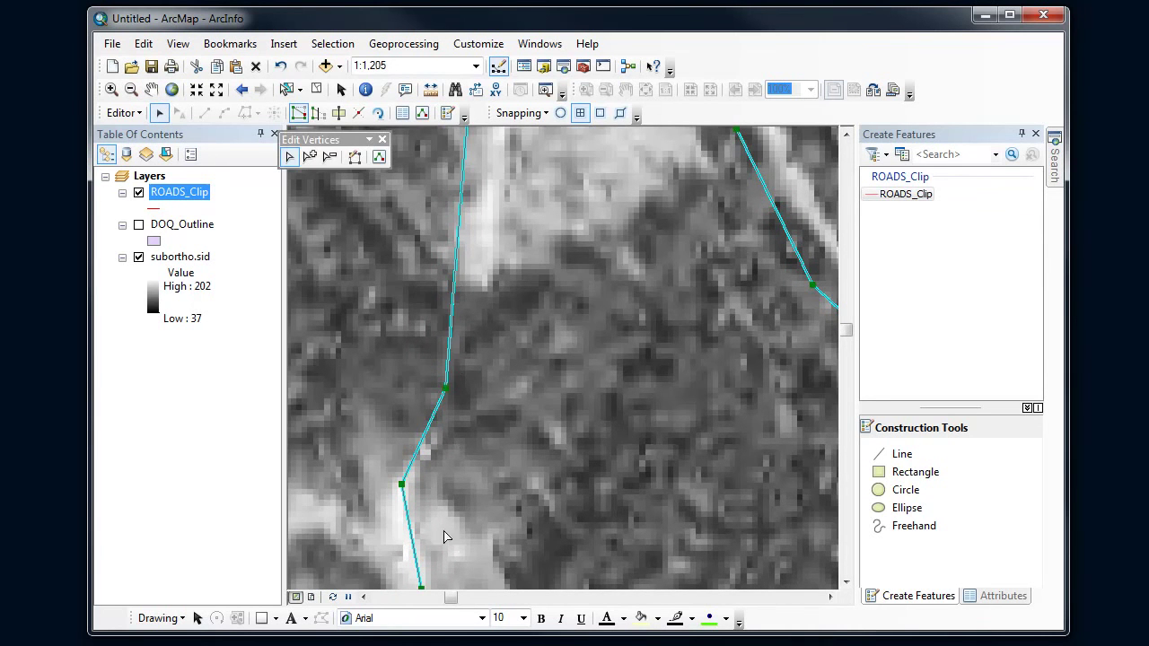
drag(446, 386, 448, 391)
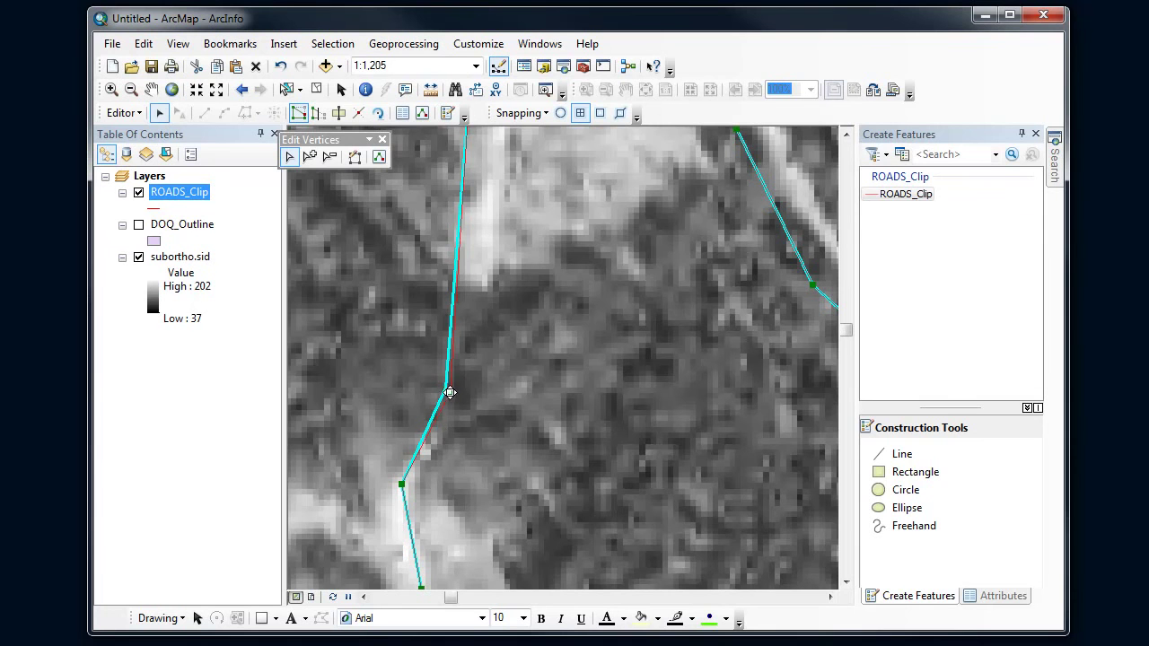
Step: Insert a vertex low on the west side of the loop and move it onto the imagery road's southern end
click(151, 89)
drag(646, 192, 569, 377)
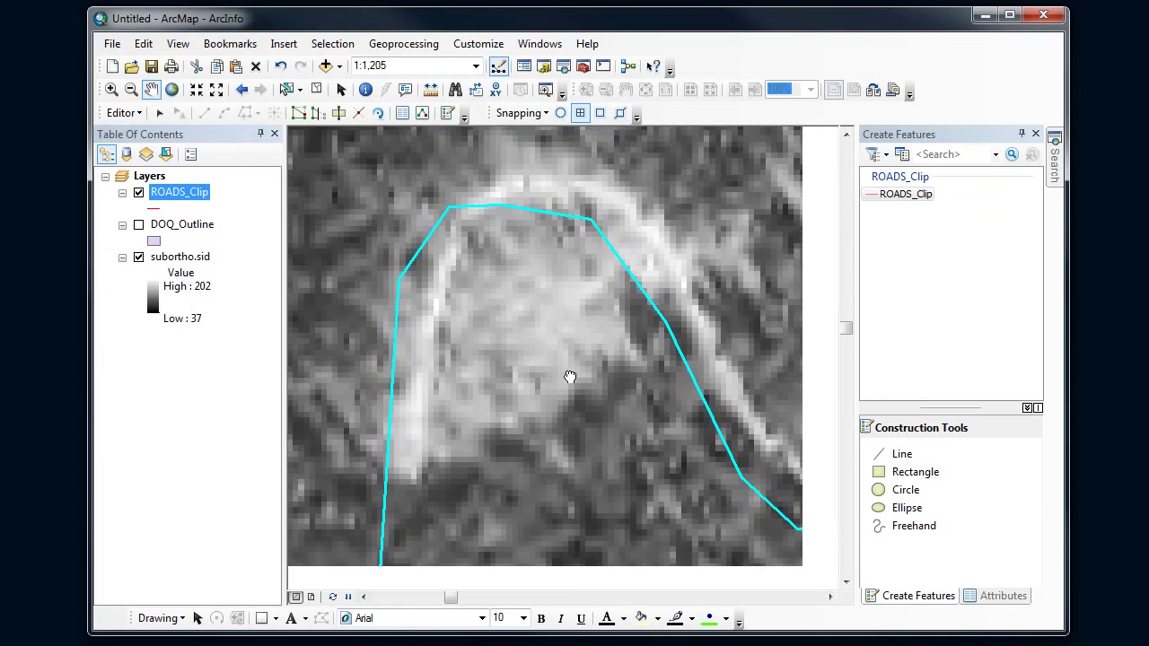
click(159, 112)
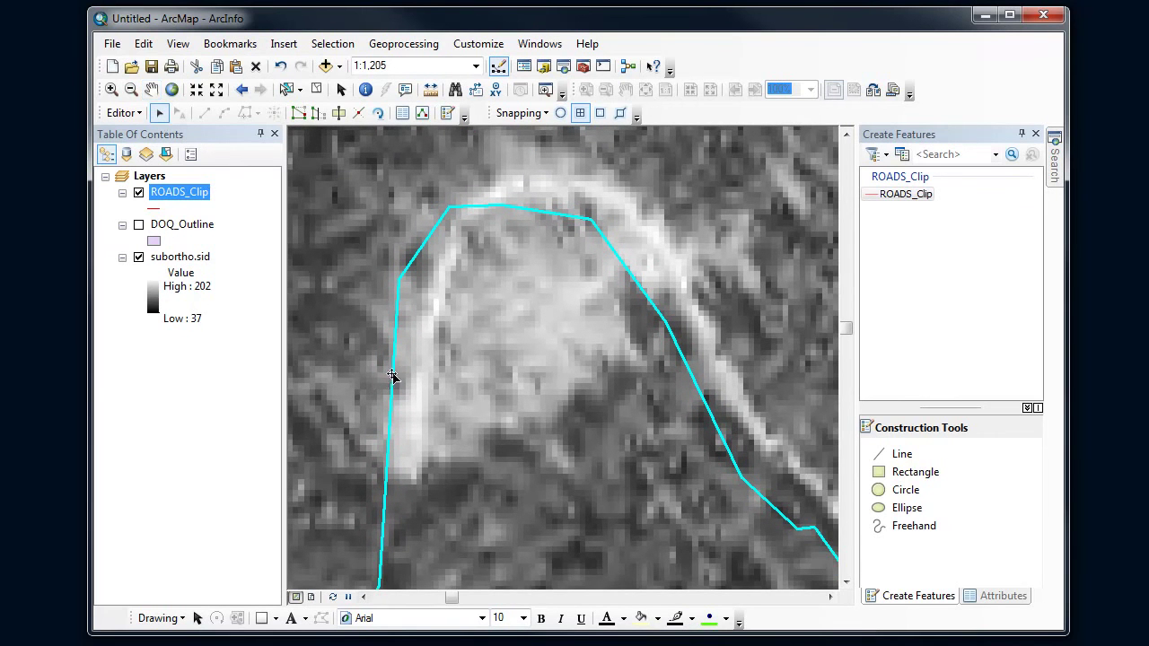
double_click(392, 375)
right_click(388, 470)
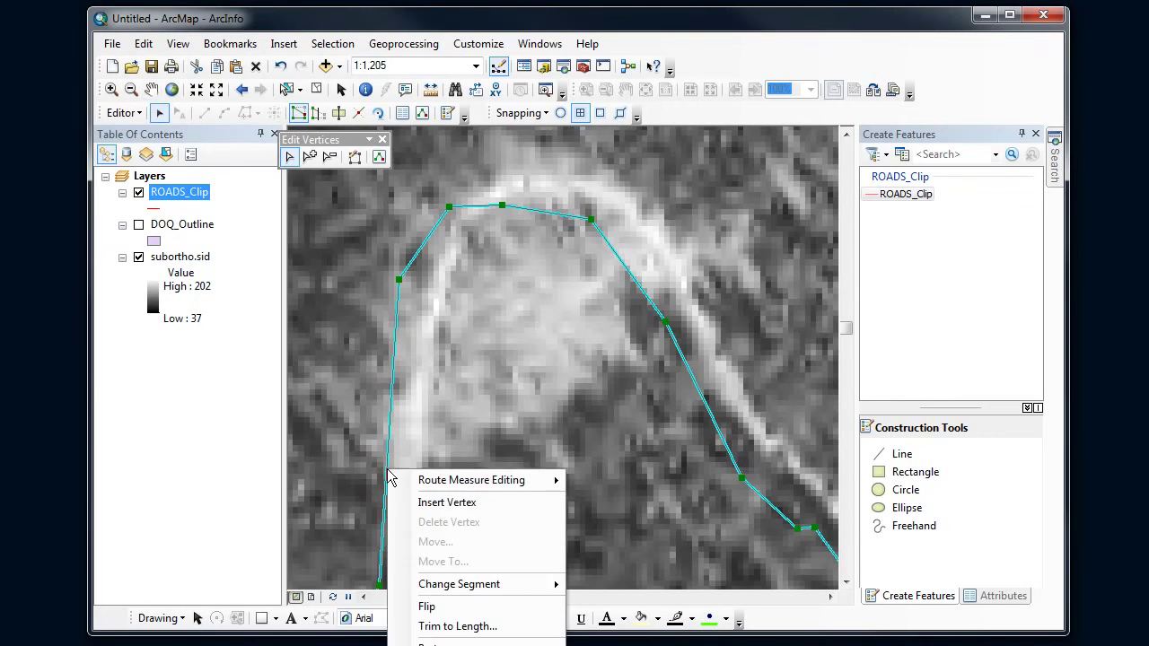
click(420, 500)
drag(388, 470, 415, 466)
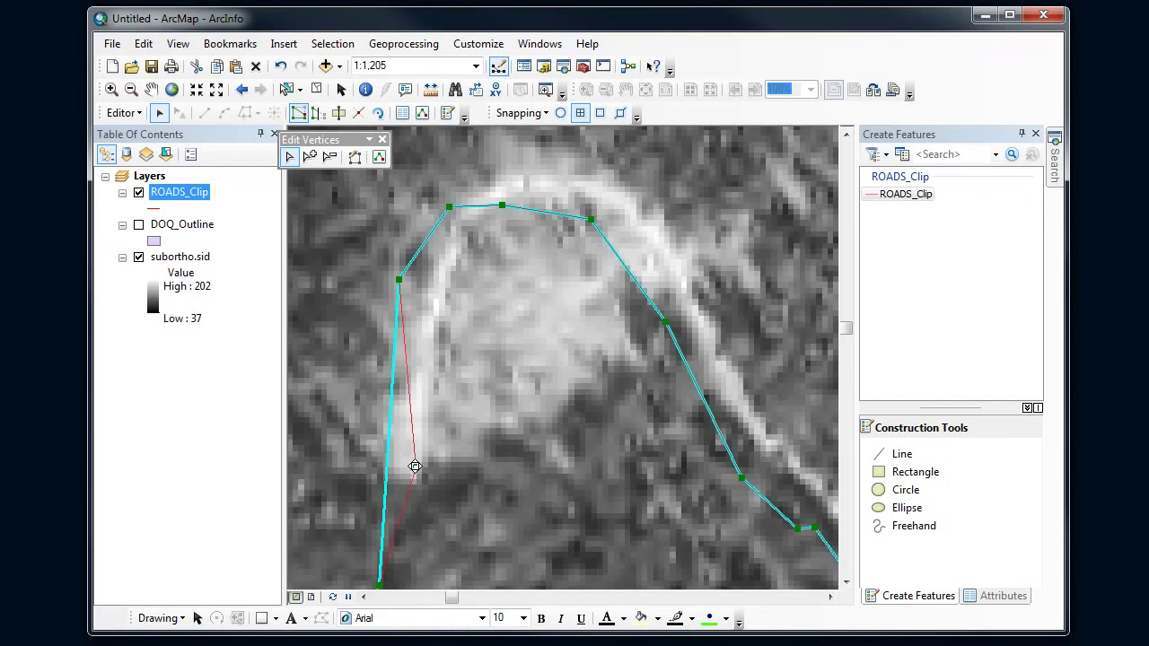
Step: Insert another vertex midway up the loop's west side and align it and the existing vertex above with the imagery road
right_click(408, 377)
click(438, 407)
drag(407, 375, 424, 375)
click(399, 279)
drag(430, 304, 431, 306)
Step: Move the existing vertices around the top of the loop and on its east shoulder onto the imagery road
mouse_move(449, 208)
mouse_down()
mouse_move(456, 227)
mouse_move(505, 186)
mouse_up()
click(501, 206)
click(590, 219)
drag(590, 219, 584, 185)
click(664, 320)
drag(664, 321, 687, 297)
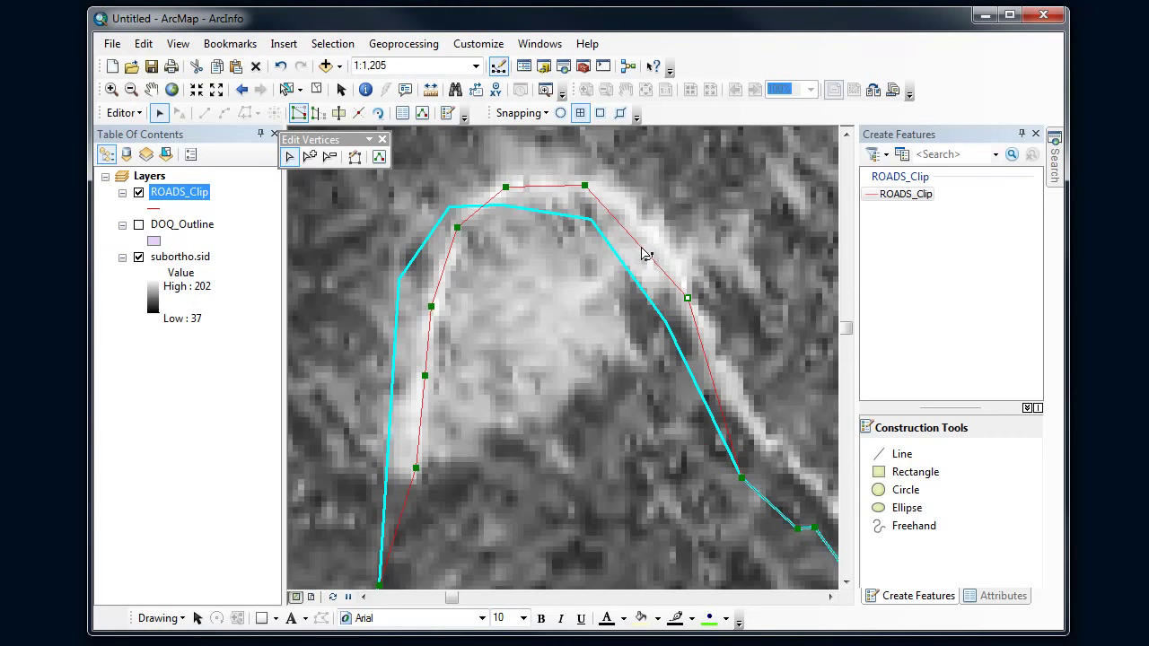
Step: Insert two vertices along the loop's east side and align them and the next vertex southeast with the imagery road
right_click(642, 248)
click(701, 281)
drag(641, 247, 650, 228)
right_click(717, 395)
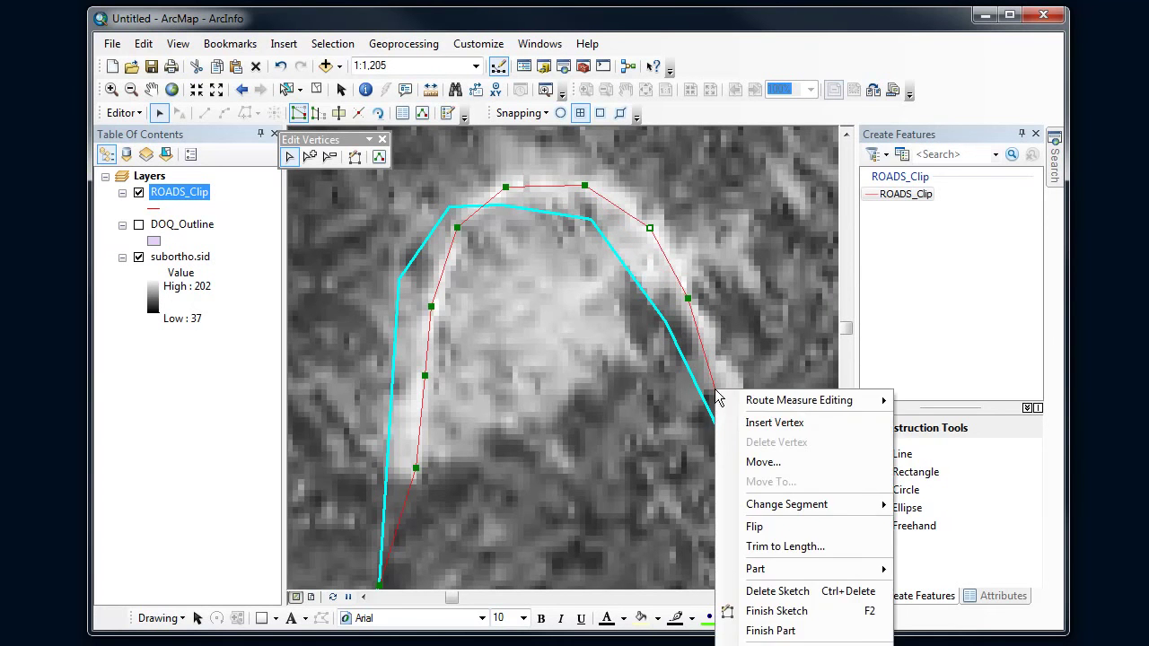
click(737, 423)
drag(716, 384, 718, 366)
mouse_move(742, 477)
mouse_down()
mouse_move(760, 439)
mouse_move(377, 273)
mouse_up()
Step: Split the road southeast of the loop, just past the small kink in the line
click(151, 88)
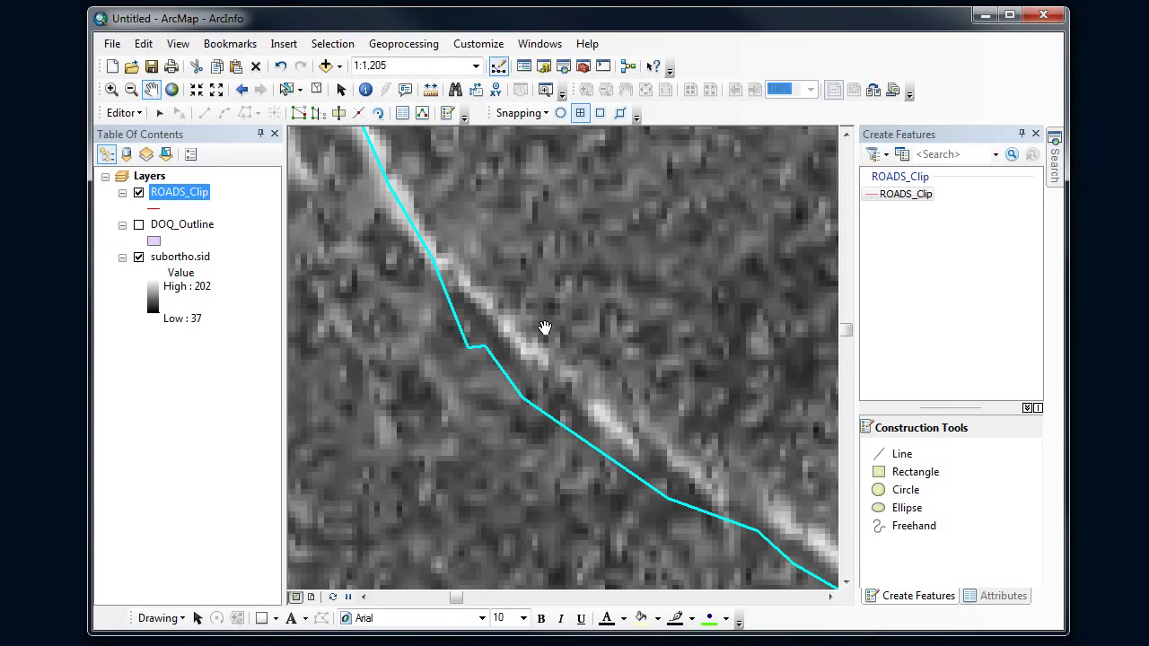
click(358, 113)
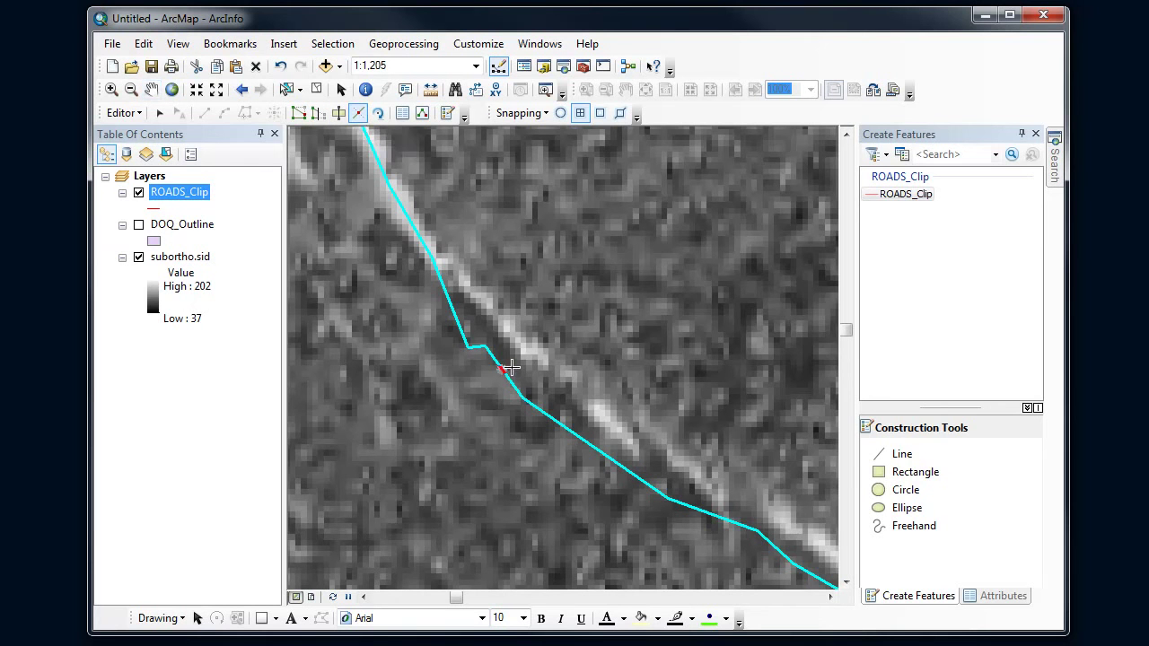
click(503, 367)
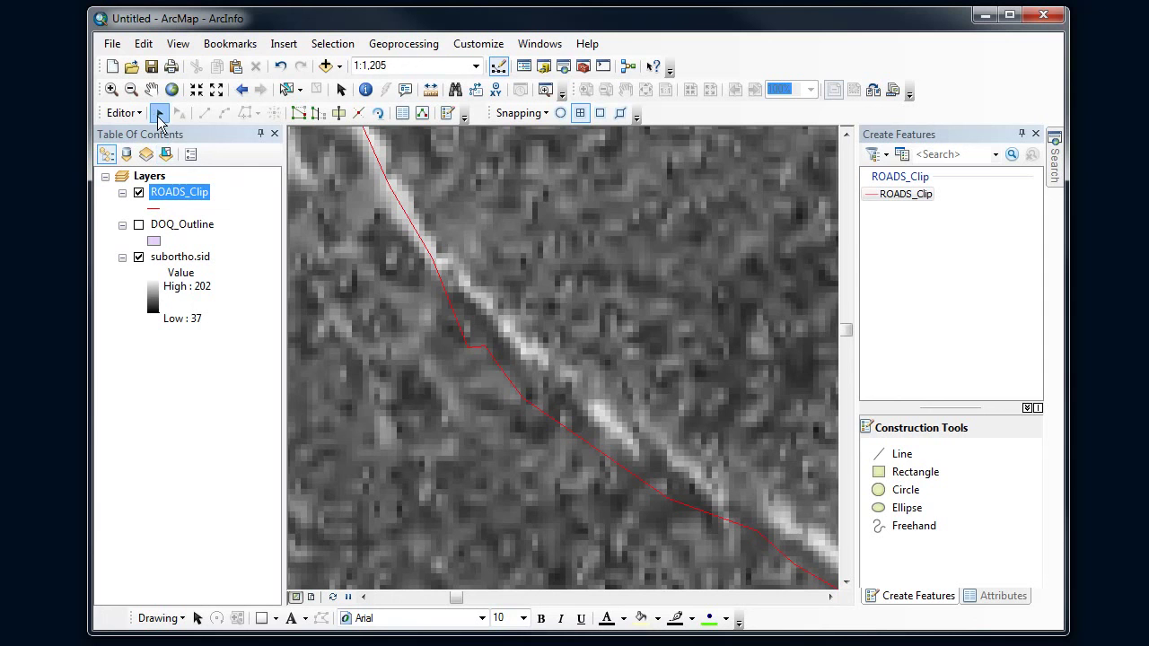
Step: Move the last vertices and the endpoint of the northwestern split section onto the imagery road, and finish the sketch
double_click(441, 286)
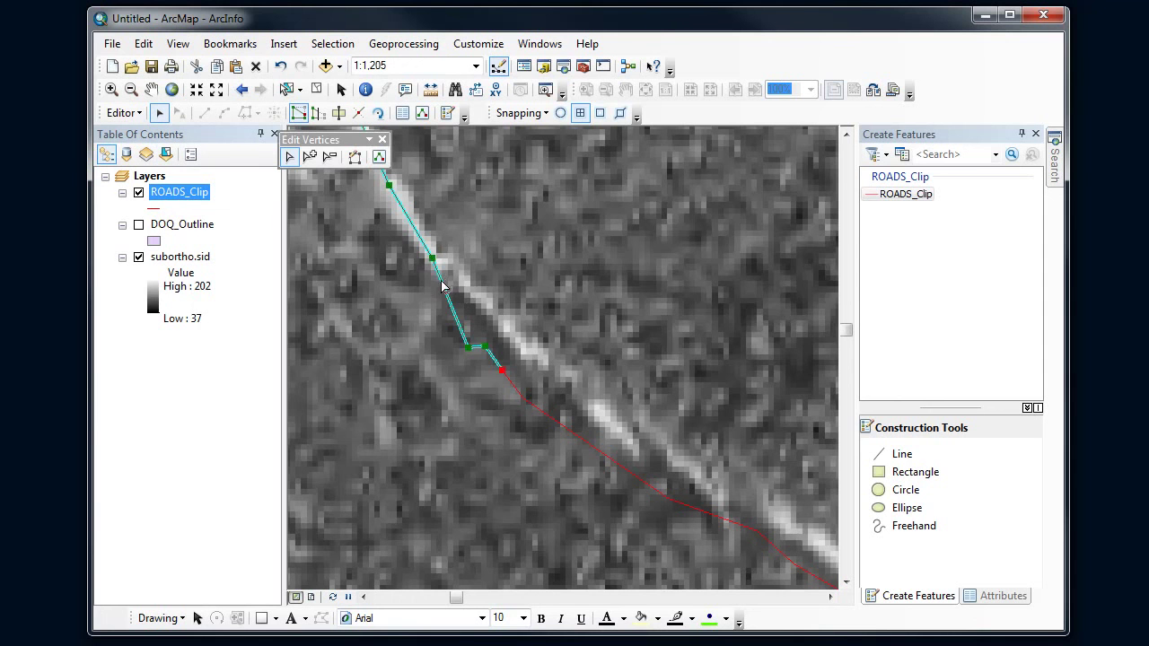
drag(434, 259, 434, 258)
mouse_move(468, 346)
mouse_down()
mouse_move(481, 302)
mouse_move(534, 354)
mouse_up()
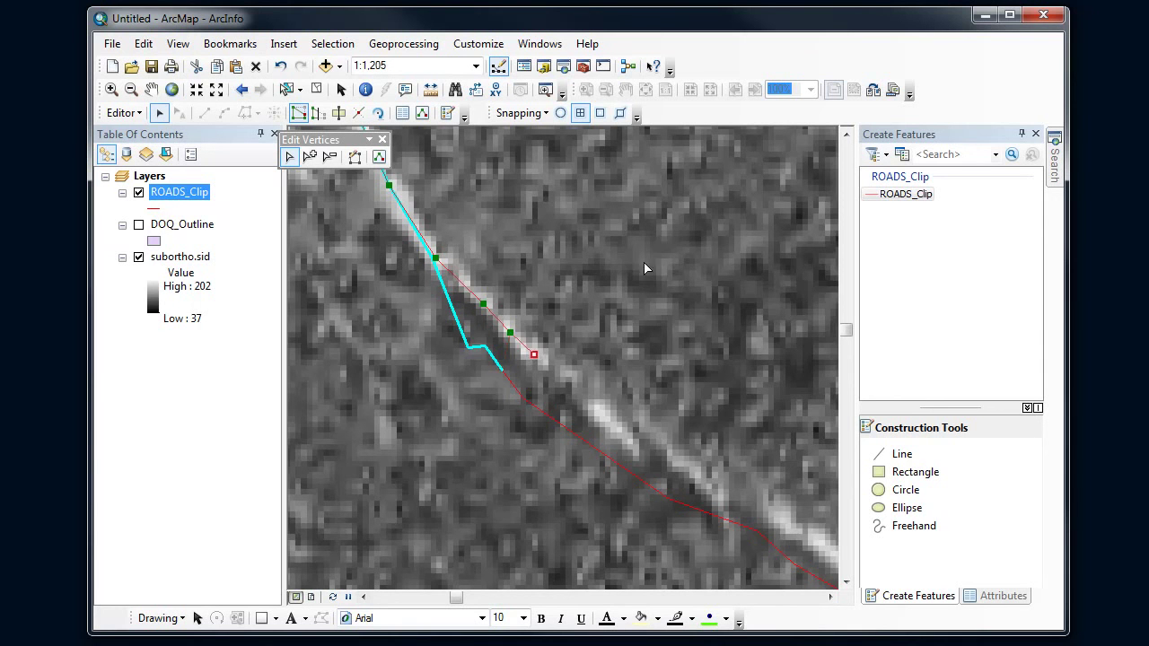
click(657, 215)
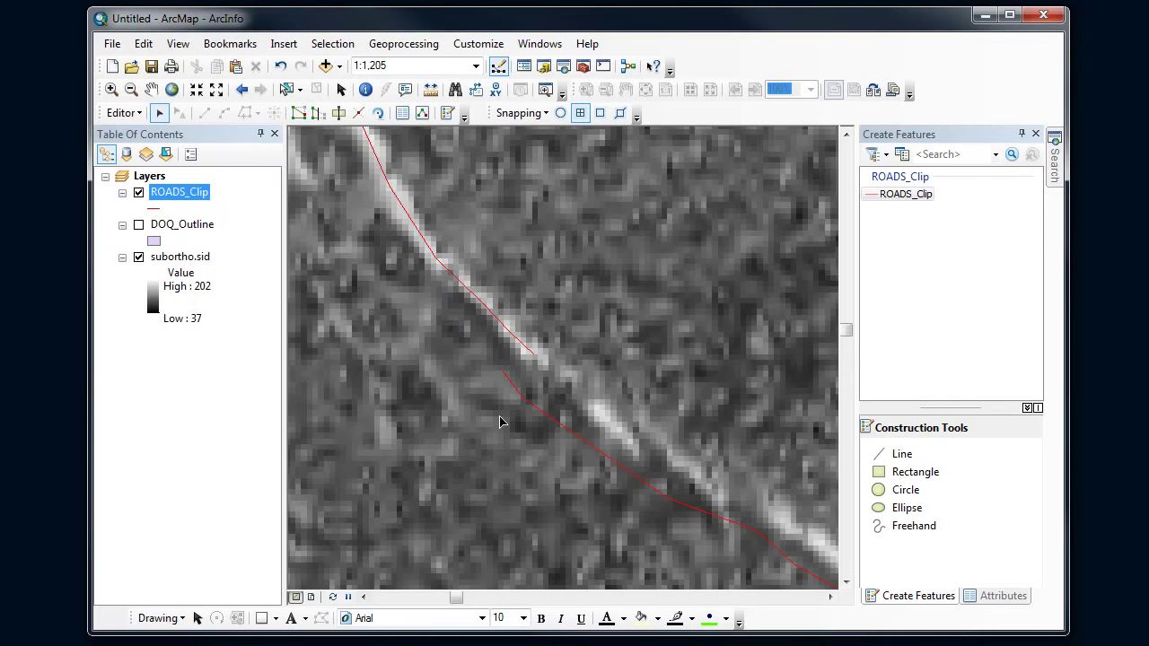
Step: Draw a new multi-segment road branching northeast from the northwestern section's snapped endpoint, and delete it
click(901, 456)
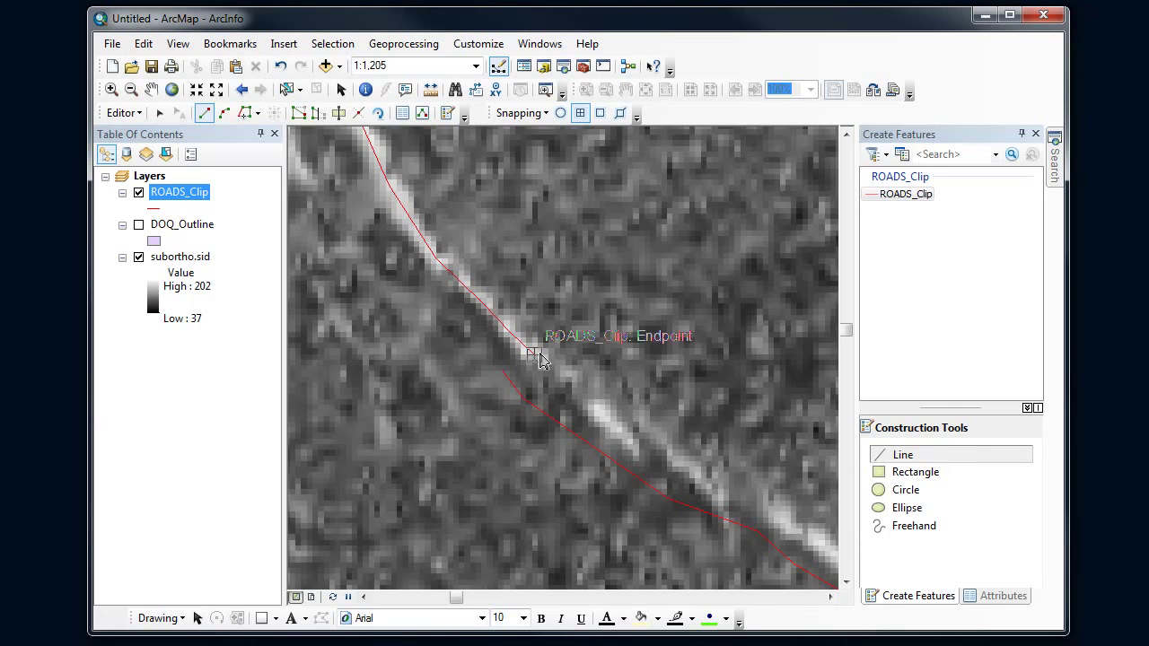
click(534, 354)
click(573, 318)
click(597, 302)
click(635, 295)
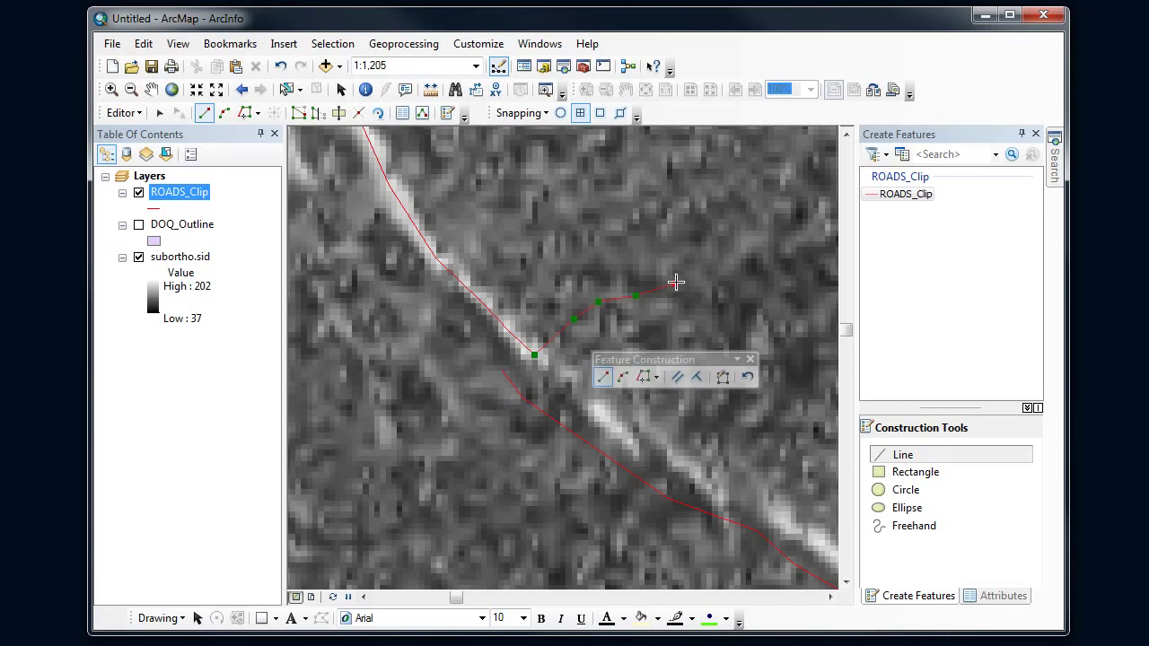
click(675, 282)
click(698, 251)
double_click(715, 213)
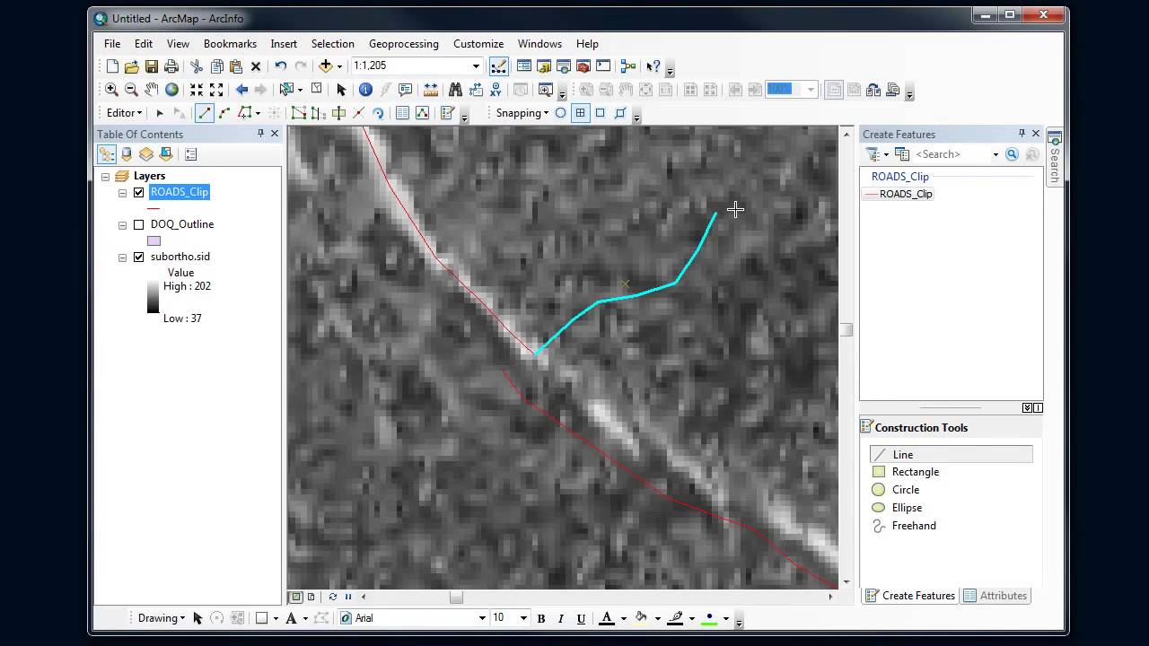
key(Delete)
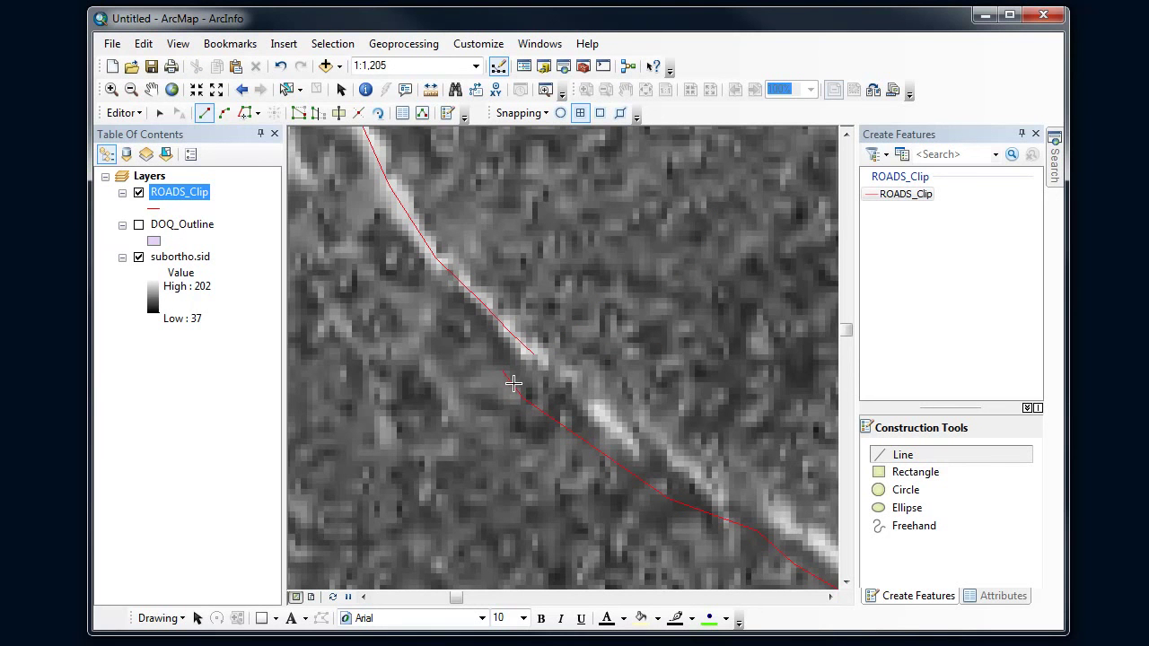
click(159, 112)
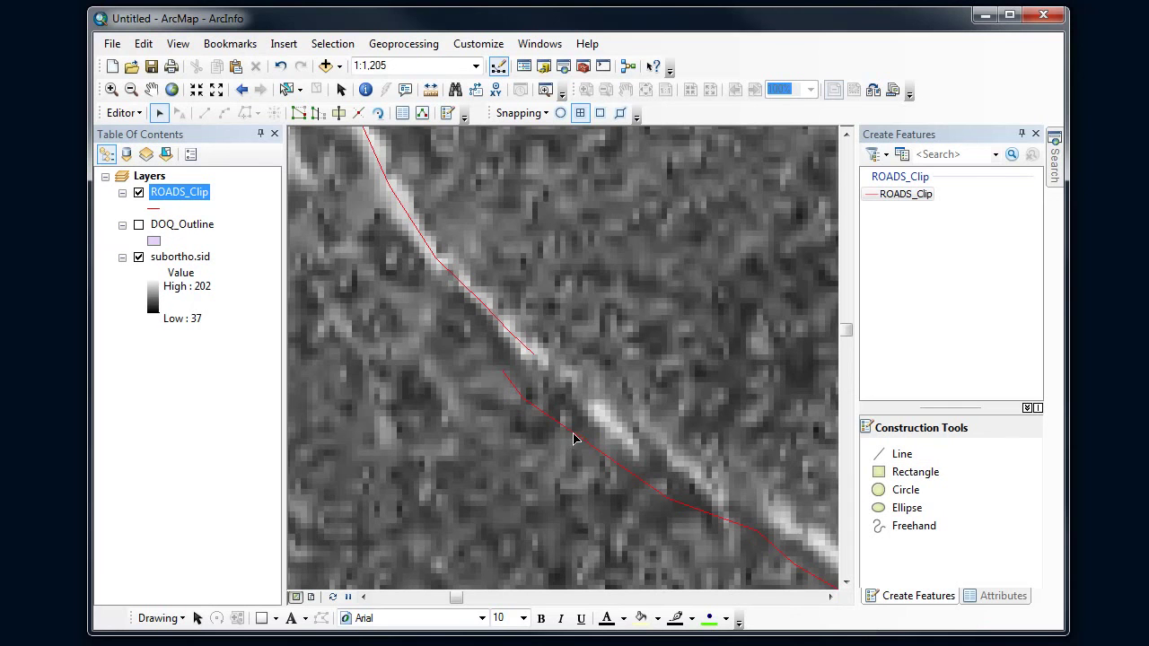
Step: Snap the southeastern split section's endpoint to the northwestern section's end and move its next four vertices onto the imagery road
double_click(575, 437)
mouse_move(502, 369)
mouse_down()
mouse_move(532, 359)
mouse_move(528, 398)
mouse_move(576, 389)
mouse_up()
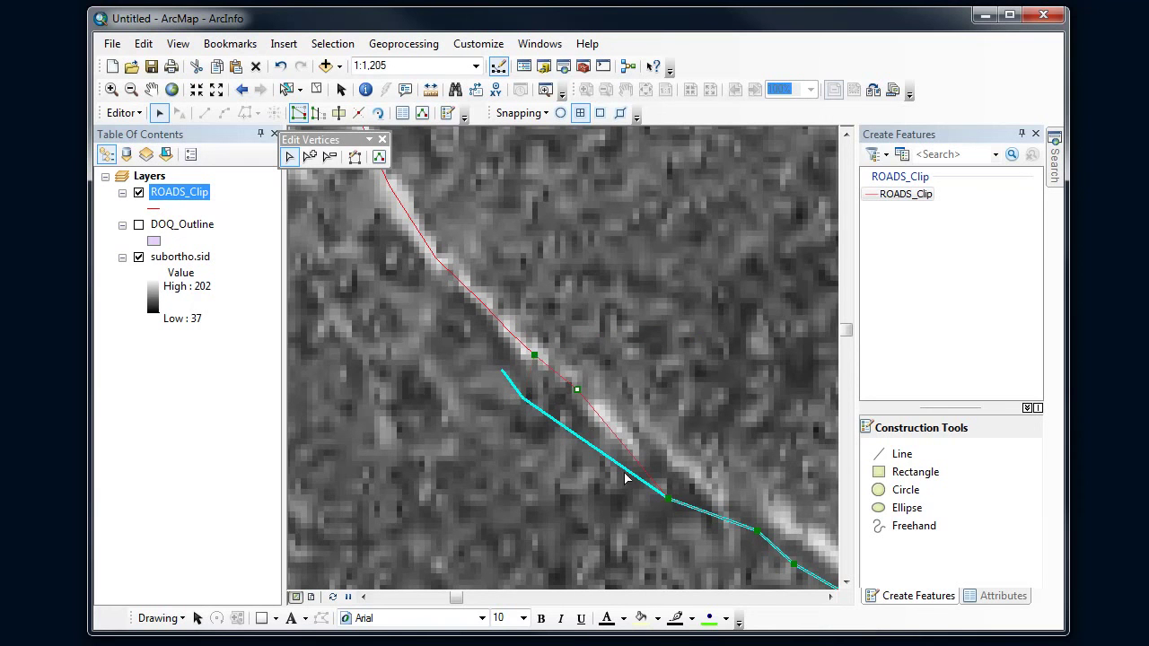
drag(668, 498, 679, 464)
drag(757, 530, 775, 510)
drag(814, 546, 817, 542)
Step: Insert a vertex just southeast of the southeastern section's second vertex, and delete it
right_click(591, 403)
click(641, 431)
right_click(589, 401)
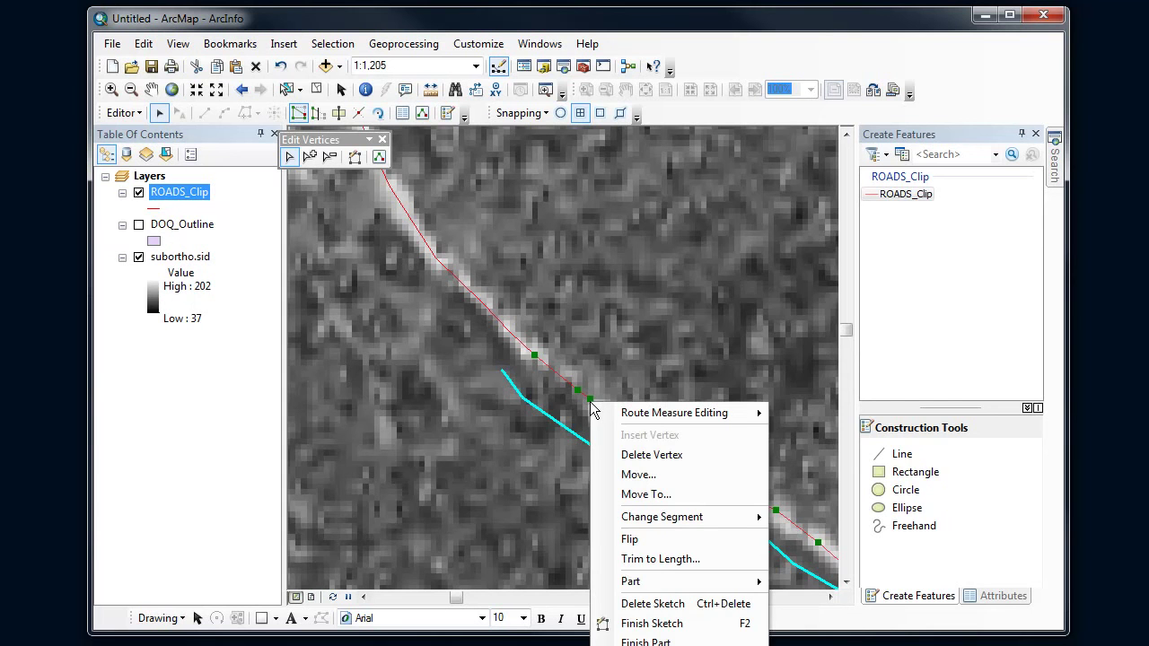
click(639, 456)
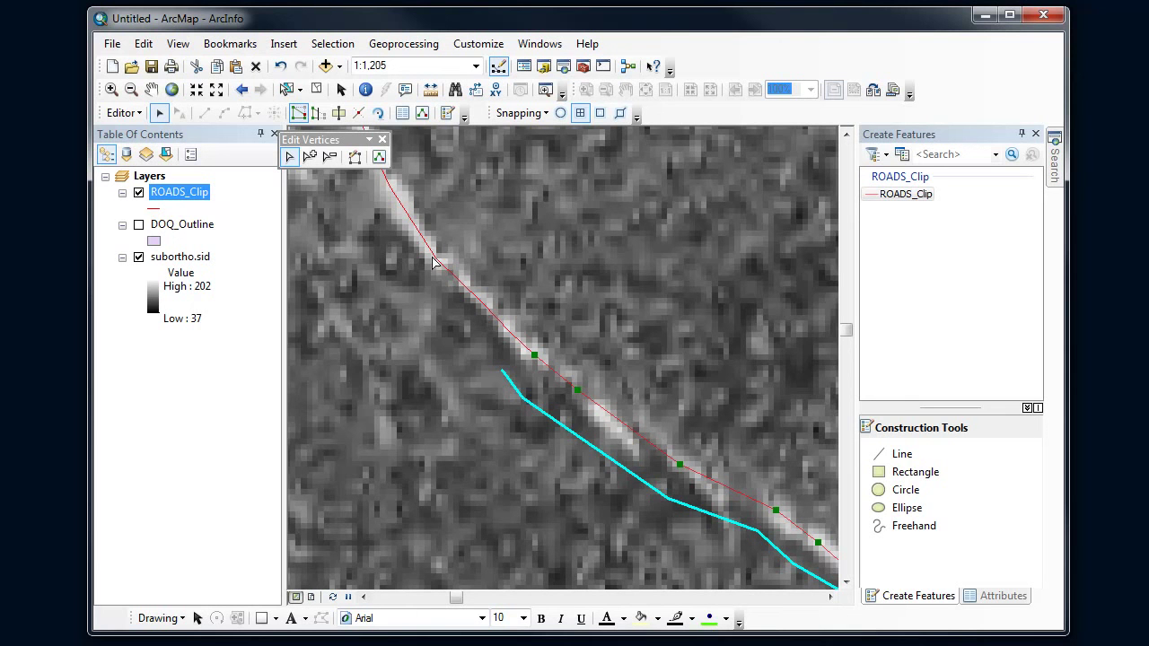
Step: Finish the vertex edits and set the northwestern road section's TYPE attribute to Gravel
click(409, 218)
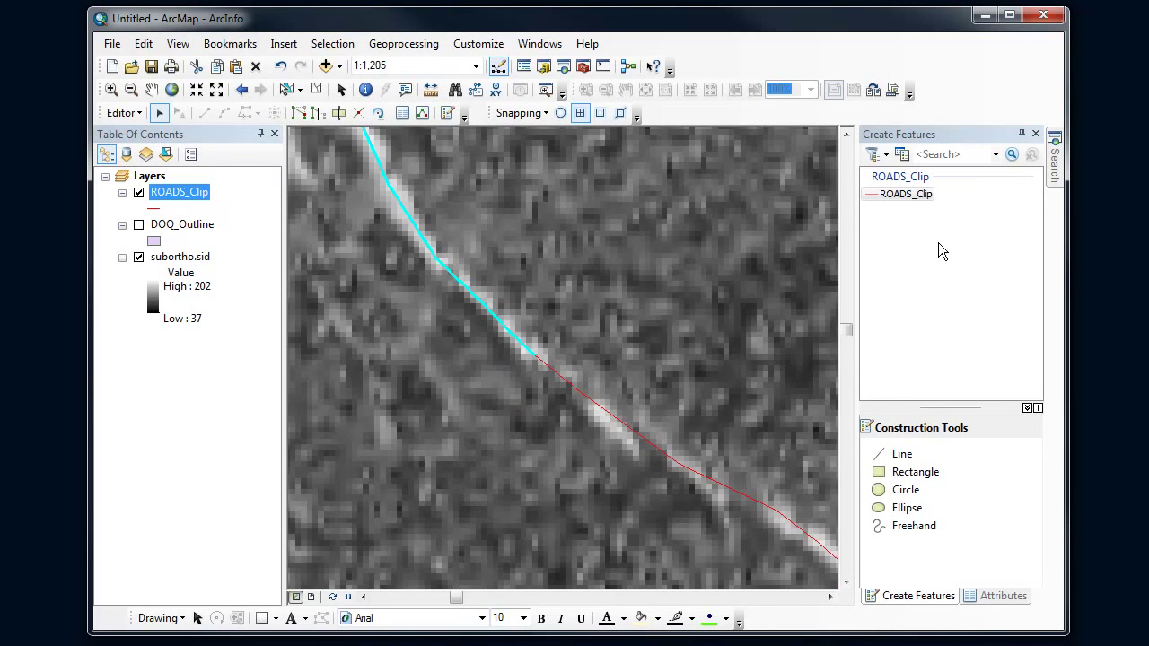
click(987, 601)
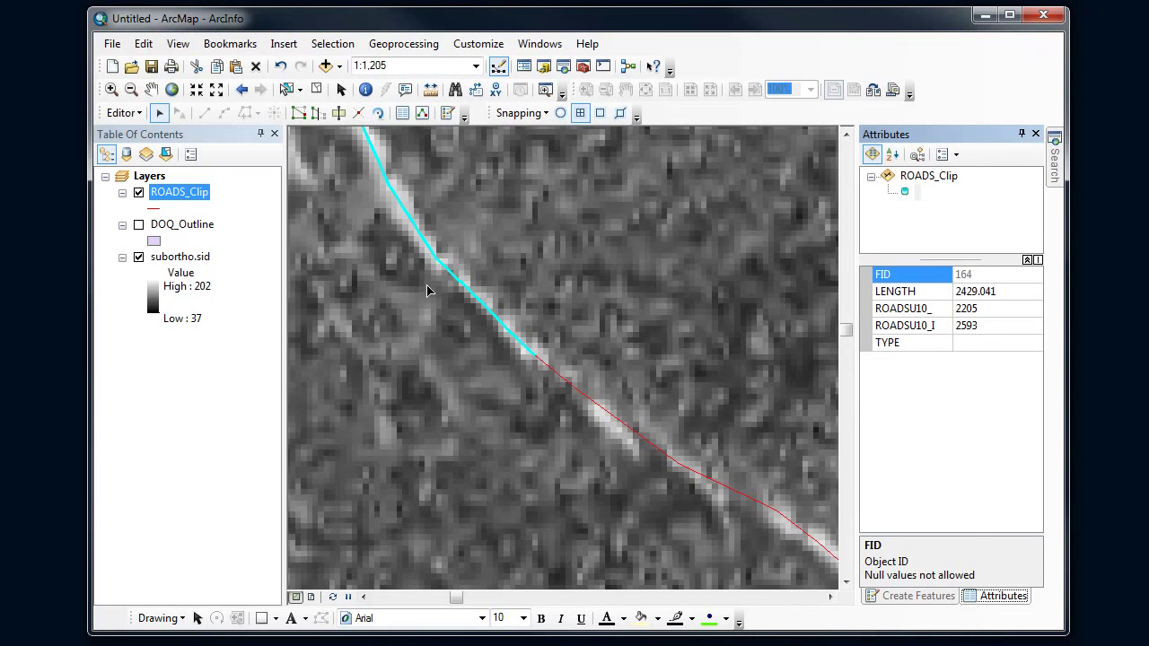
click(978, 314)
click(984, 330)
click(980, 343)
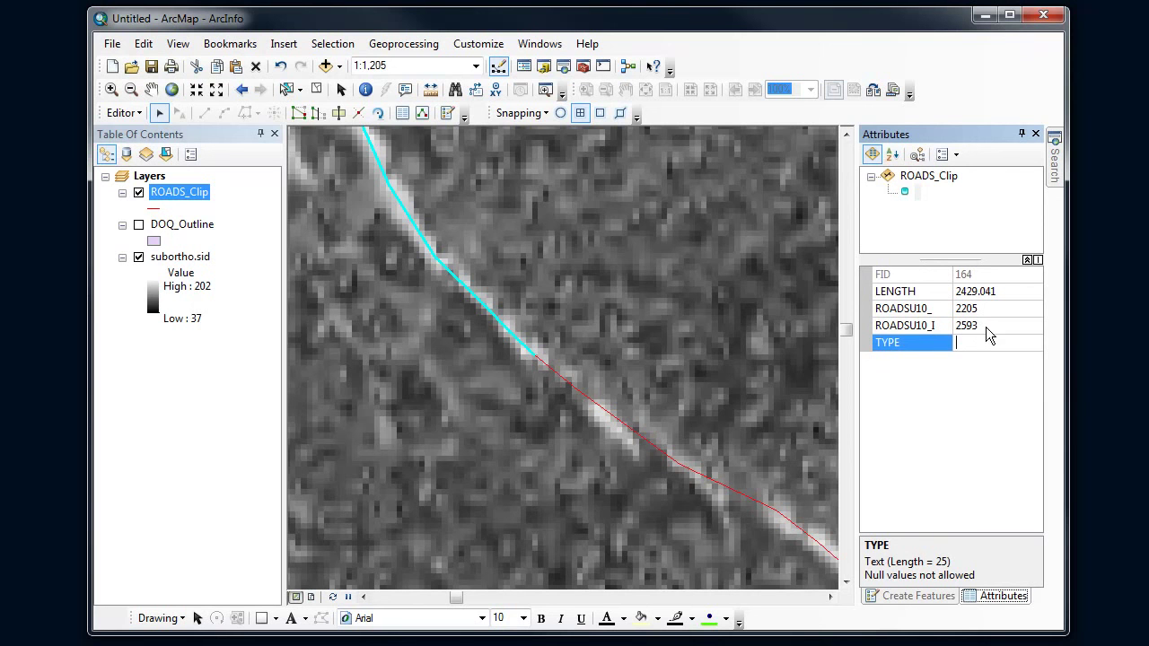
text(Gravel)
key(Return)
Step: Set the southeastern road section's TYPE attribute to Paved and return to the feature creation templates
click(630, 431)
click(974, 342)
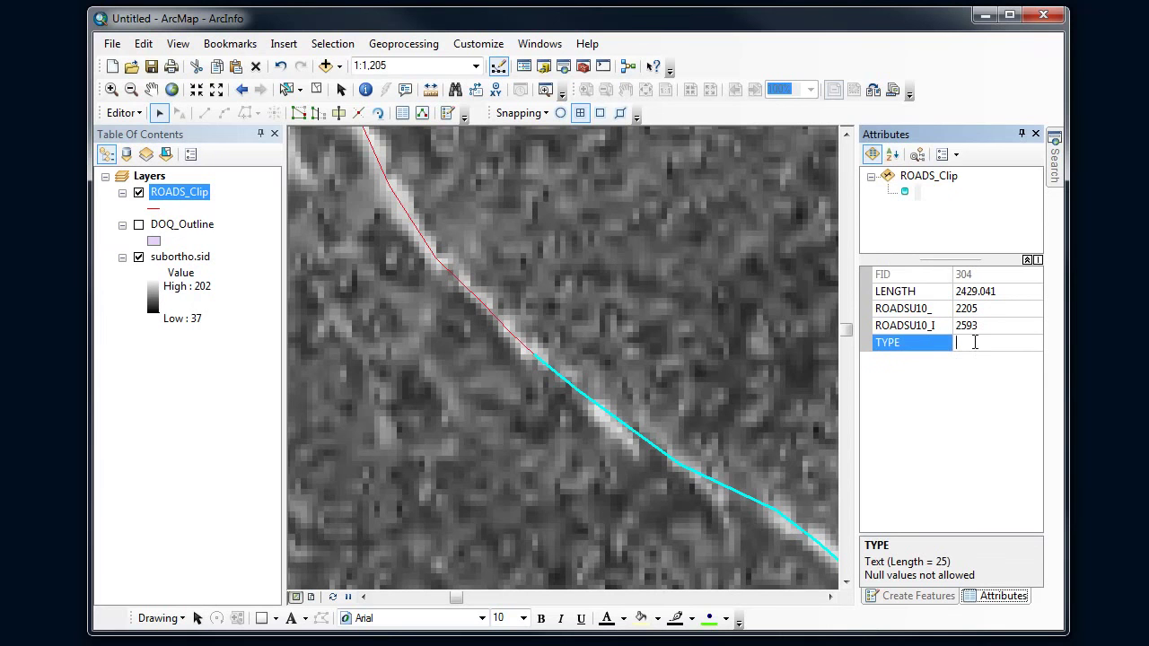
text(Paved)
key(Return)
click(897, 599)
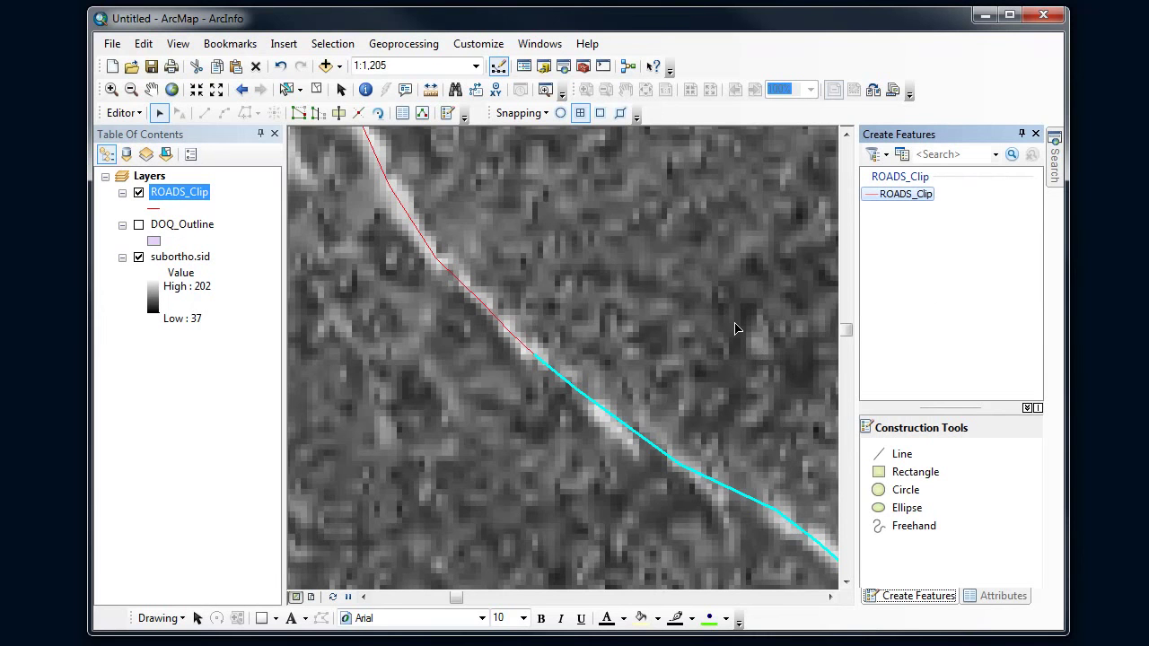